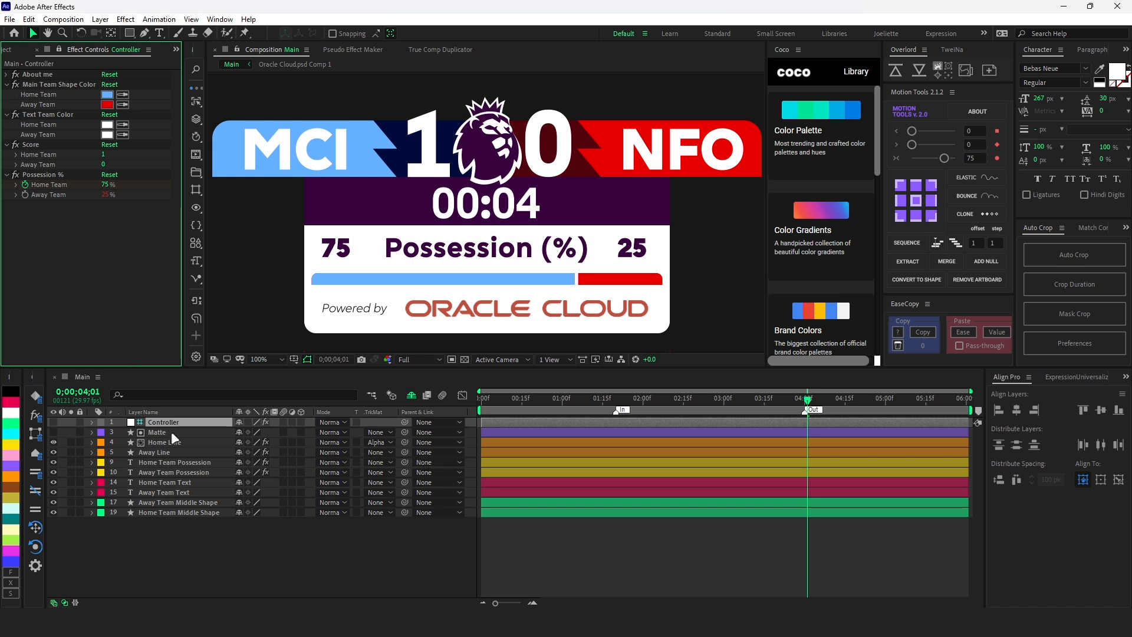
- In the Home Line layer's Color expression, define shapeColor as the Controller's Home Team color under Main Team Shape Color
click(172, 441)
key(e)
key(e)
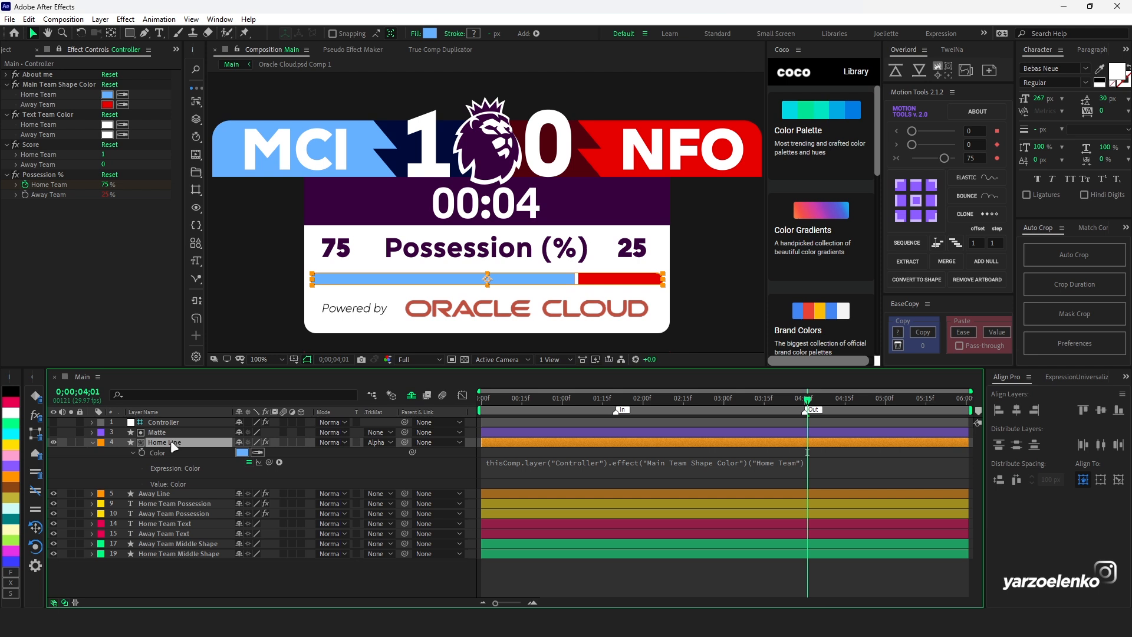
click(566, 466)
text(shapeColor =)
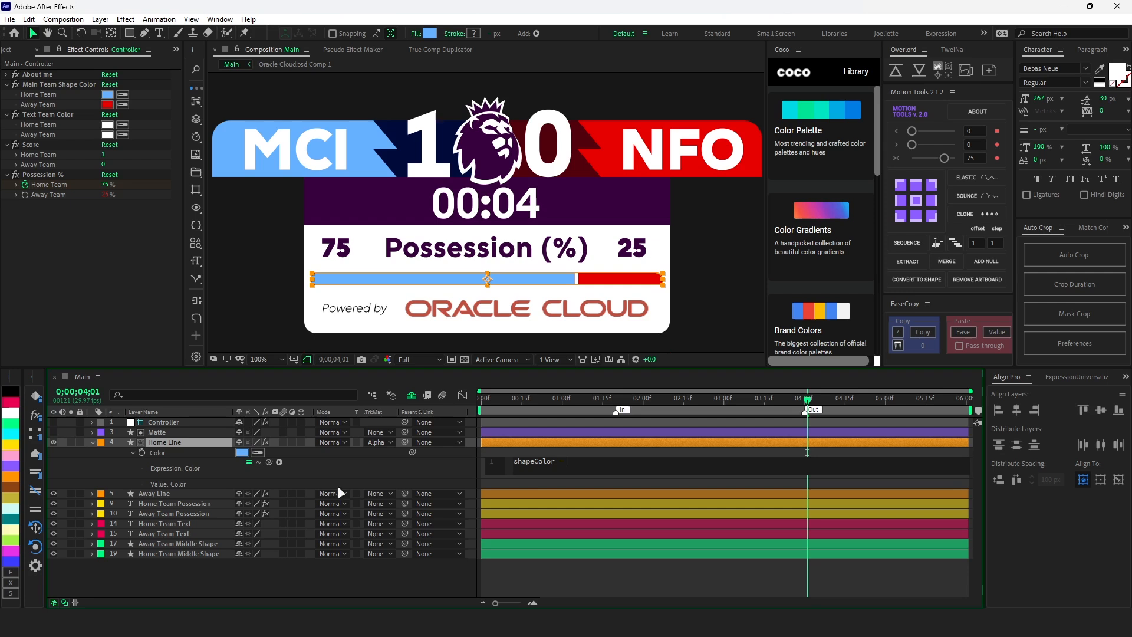
drag(259, 462, 48, 95)
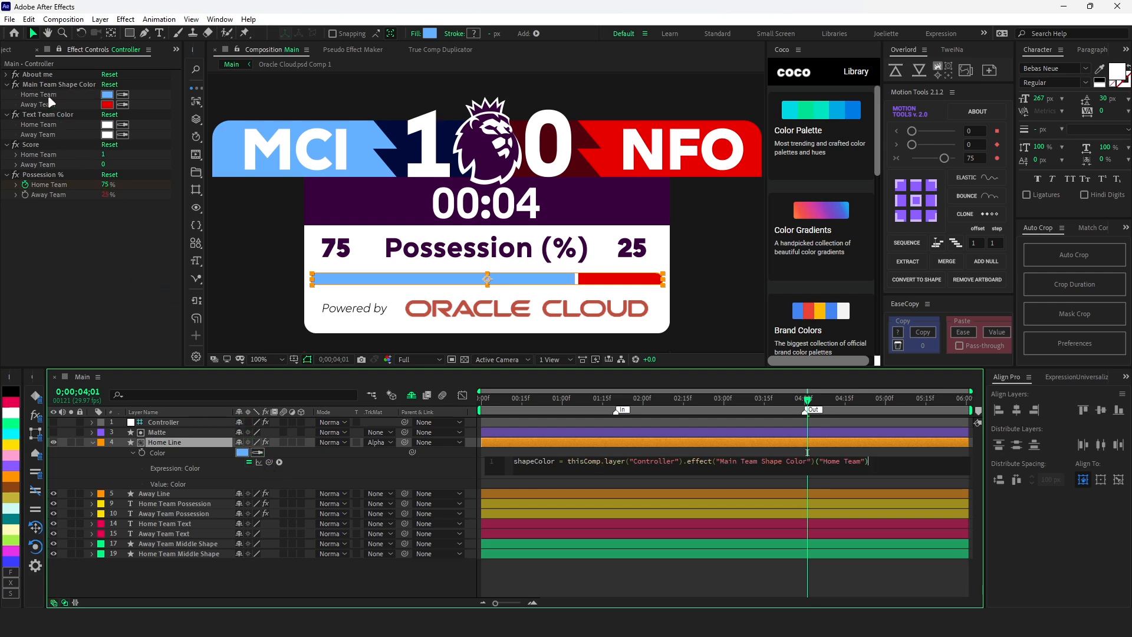
- Add a textColor variable to the expression, linked to the Controller's Home Team color under Text Team Color
text(textColor =)
drag(268, 461, 46, 123)
key(Return)
key(Return)
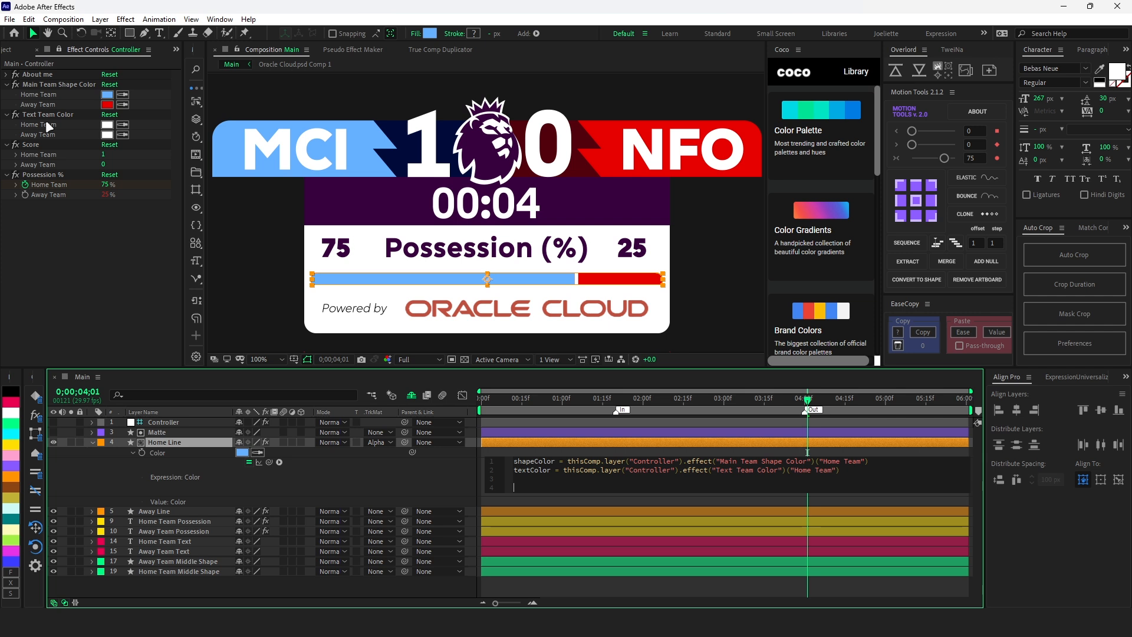
- Start an if statement that checks shapeColor [0] == 1, followed by the && operator
text(i)
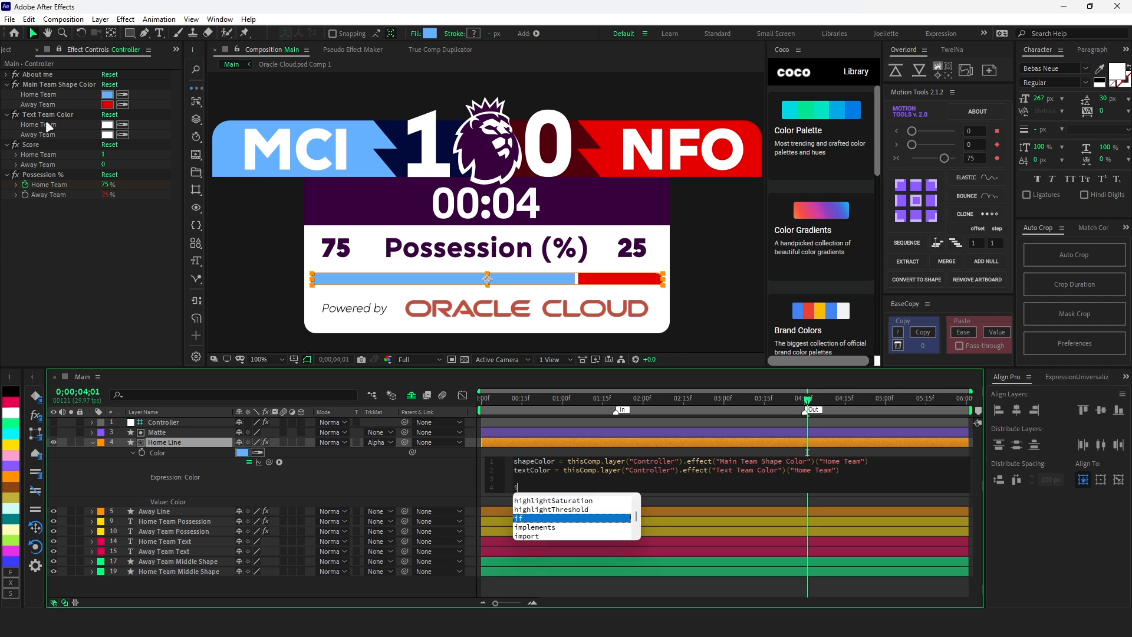
text(f(shapeColor [)
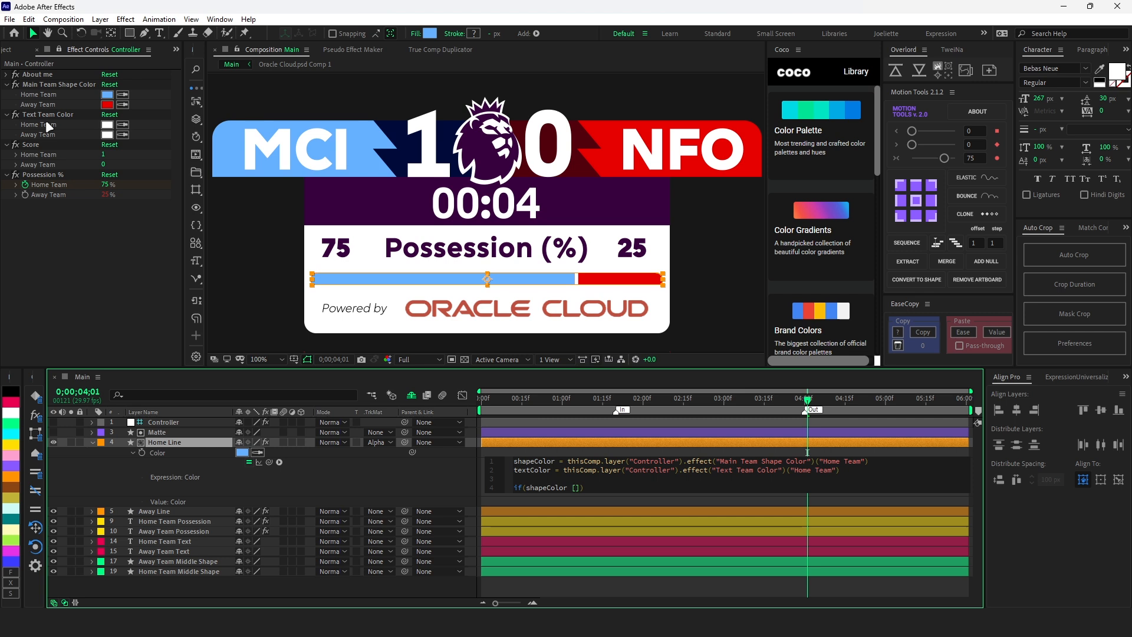
text(0] == 1 &&)
- Duplicate the condition twice within the if statement, changing the copies to check shapeColor [1] and shapeColor [2] against 1
drag(616, 493, 525, 485)
key(ctrl+c)
key(Right)
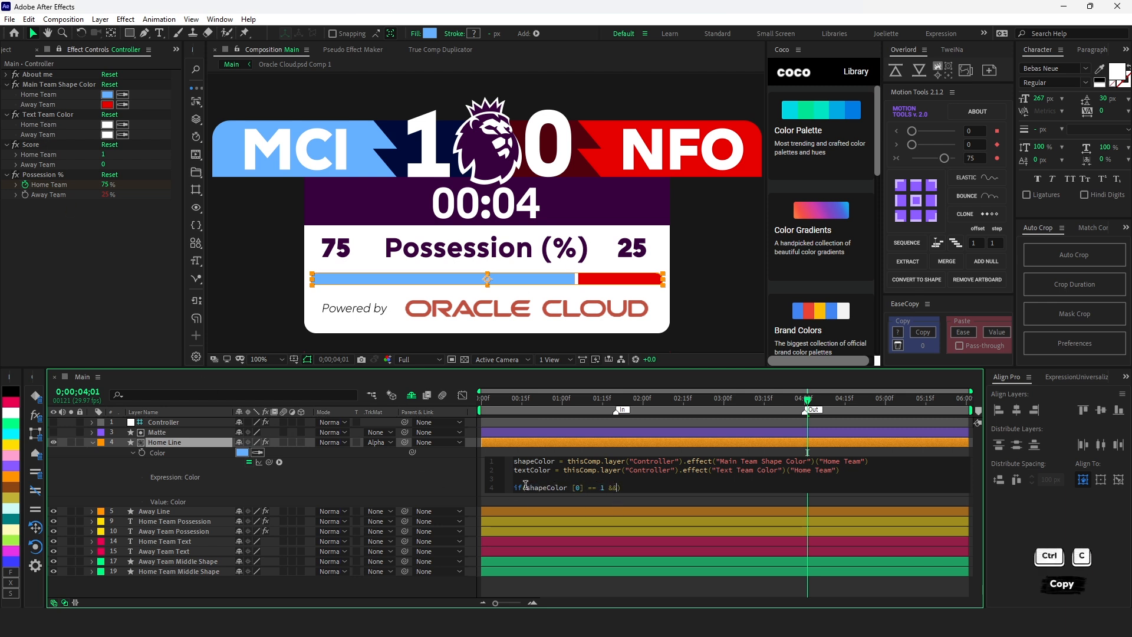
key(ctrl+v)
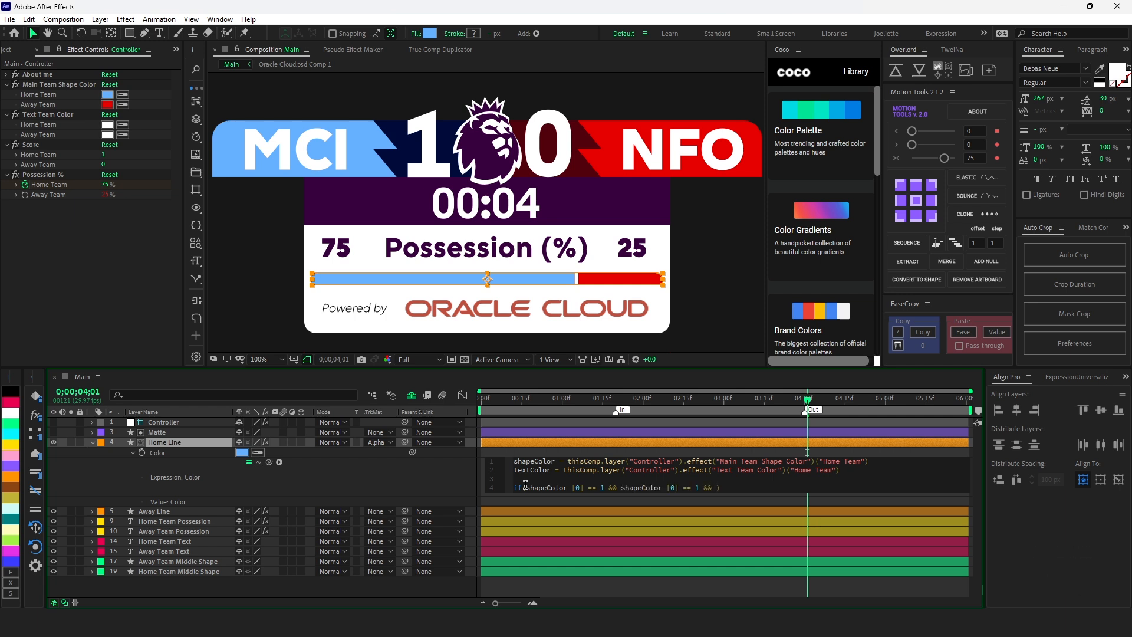
key(ctrl+v)
click(674, 488)
key(BackSpace)
text(1)
click(766, 489)
text(2)
- Complete the Home Line expression so the if branch returns textColor and the else branch returns shapeColor, and apply it
click(806, 491)
text({)
key(Return)
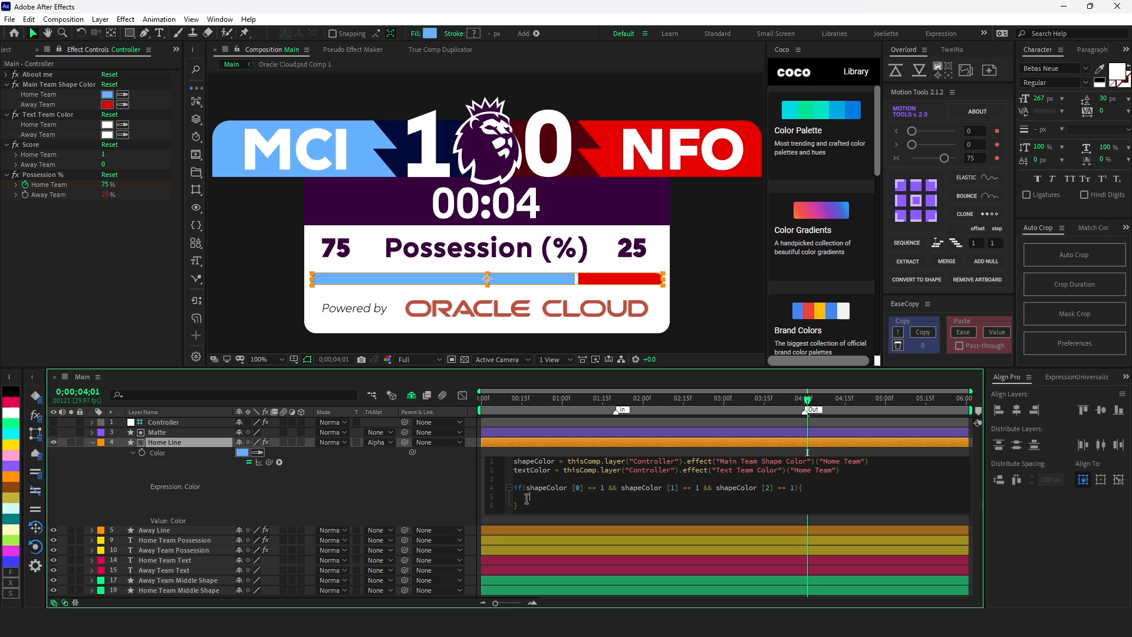
text(textColor)
click(526, 505)
text(else{)
key(Return)
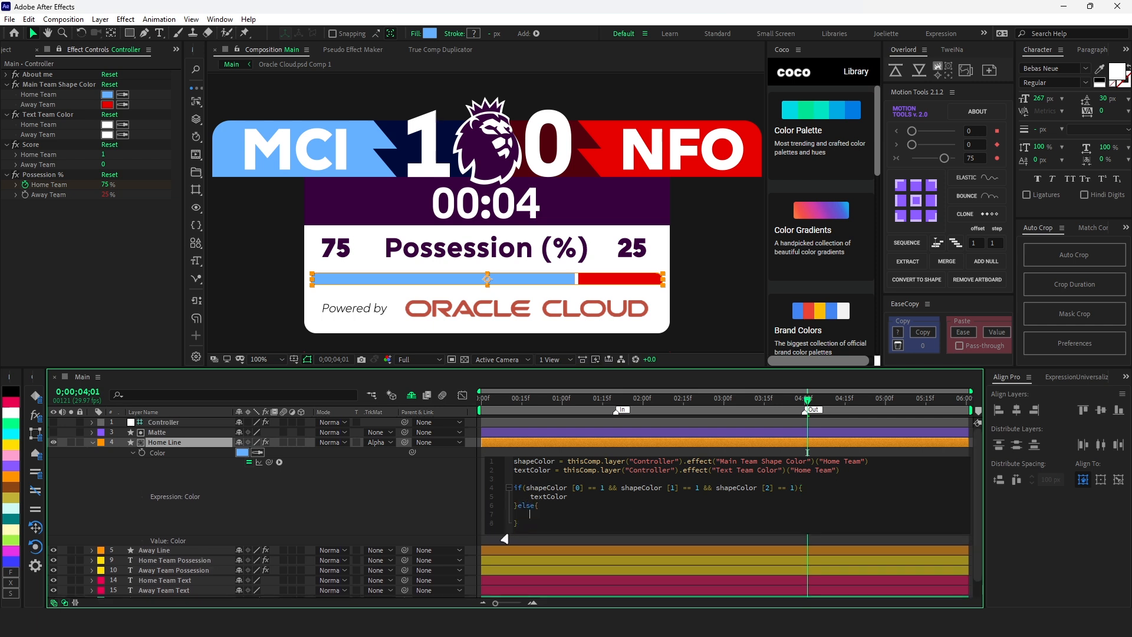
text(shapeColor)
key(Down)
click(505, 538)
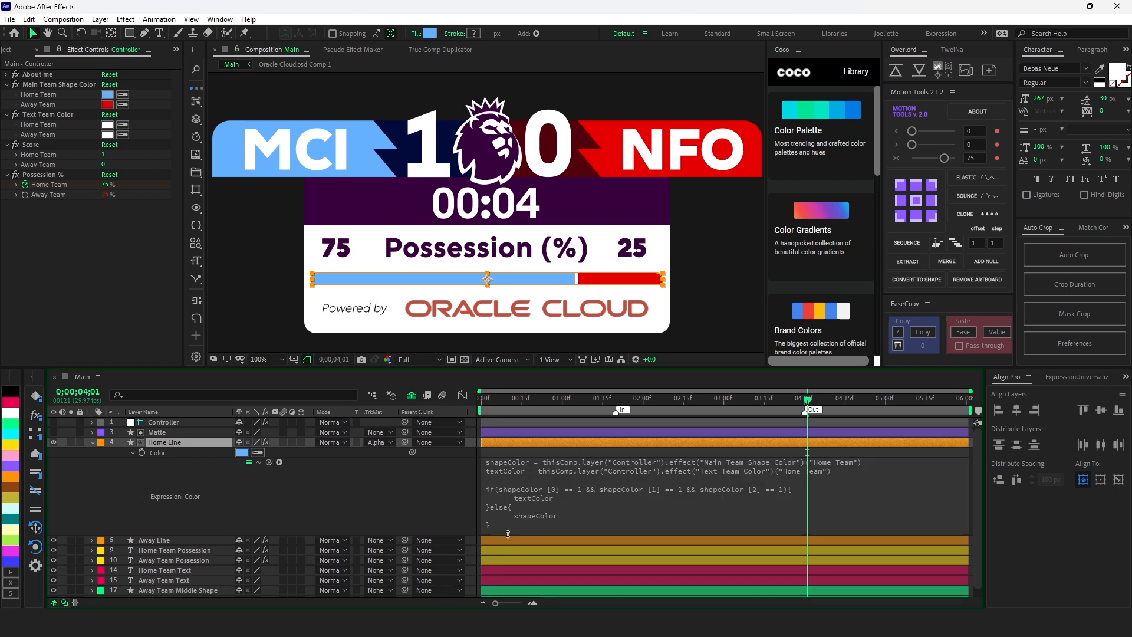
- Set the Controller's Home Team color under Main Team Shape Color to white
click(107, 96)
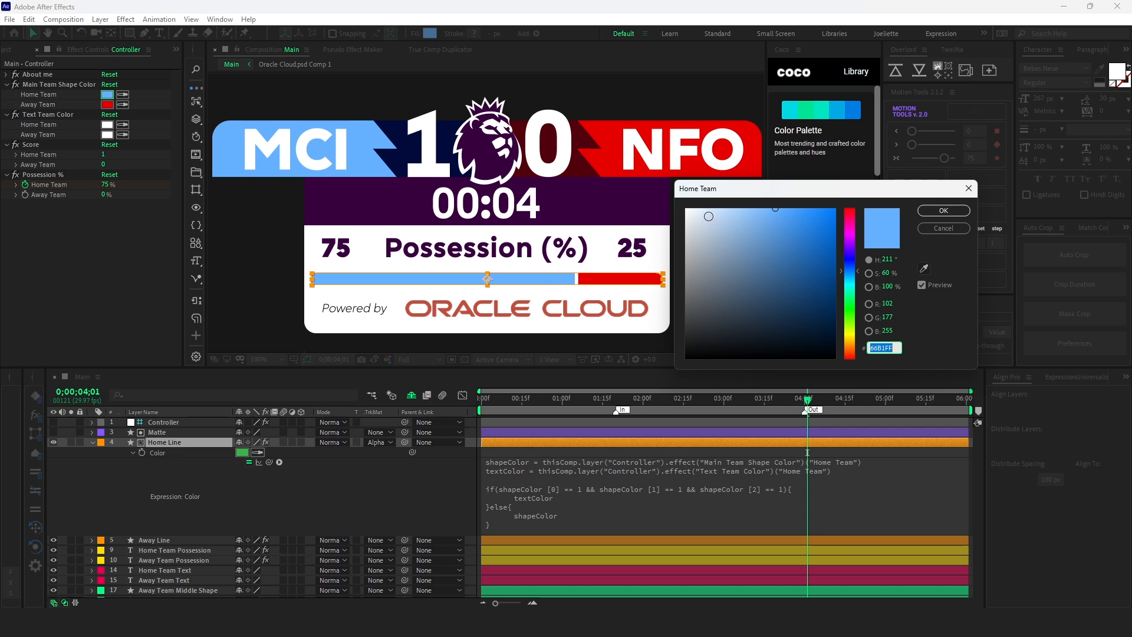
click(691, 208)
key(Return)
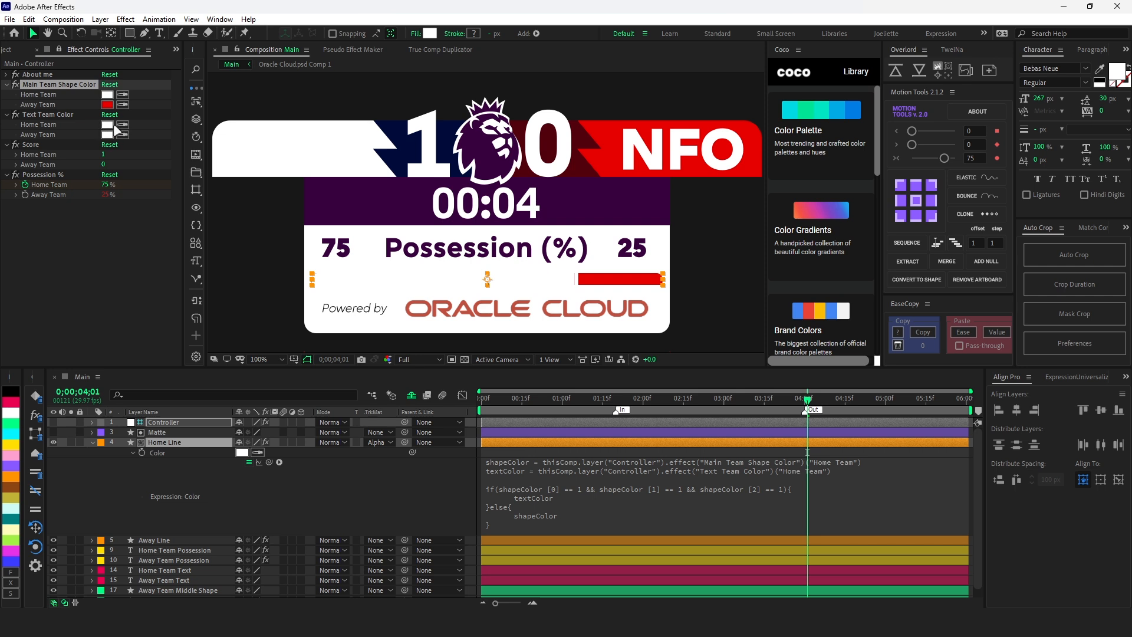
click(298, 467)
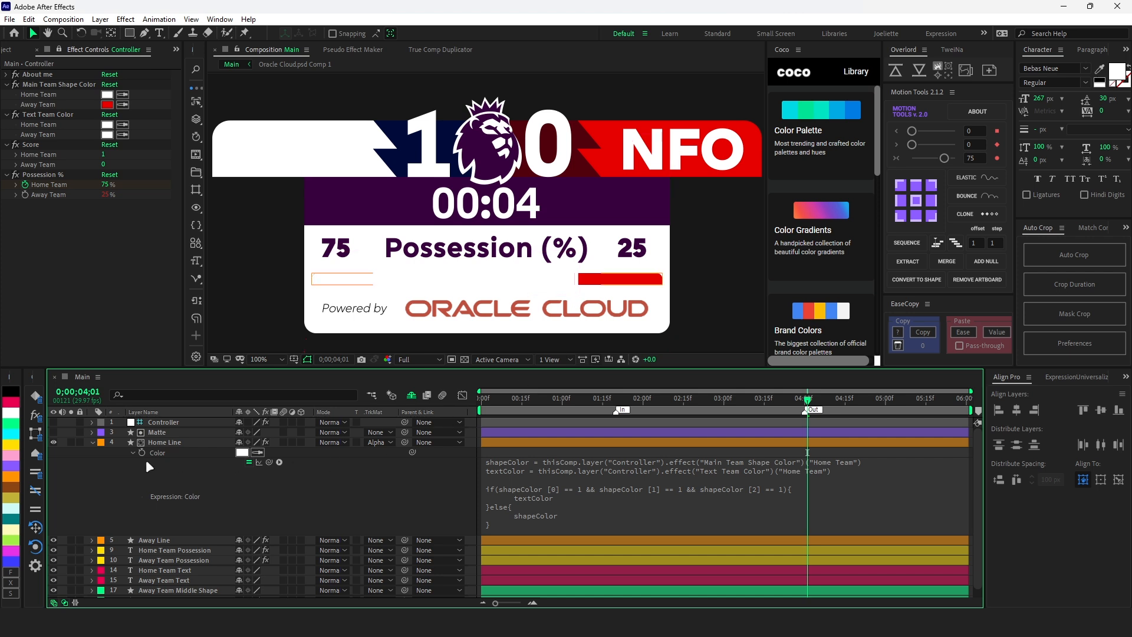
- Duplicate the Matte layer, place the copy directly above Away Line, and use it as Away Line's inverted alpha matte
click(156, 433)
key(ctrl+d)
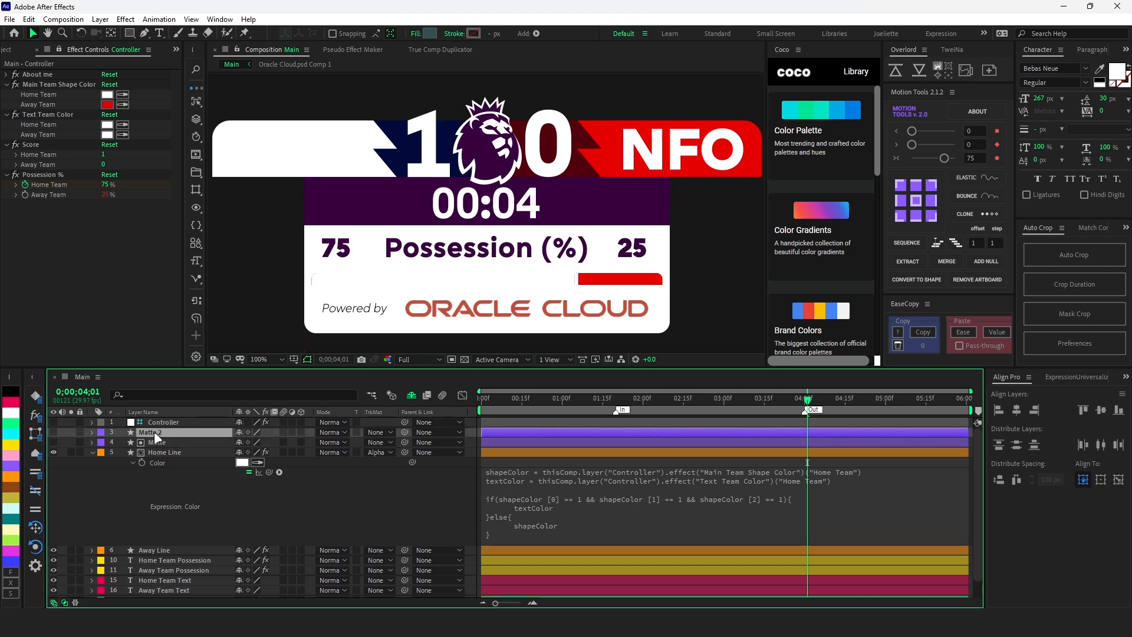
drag(154, 430, 165, 542)
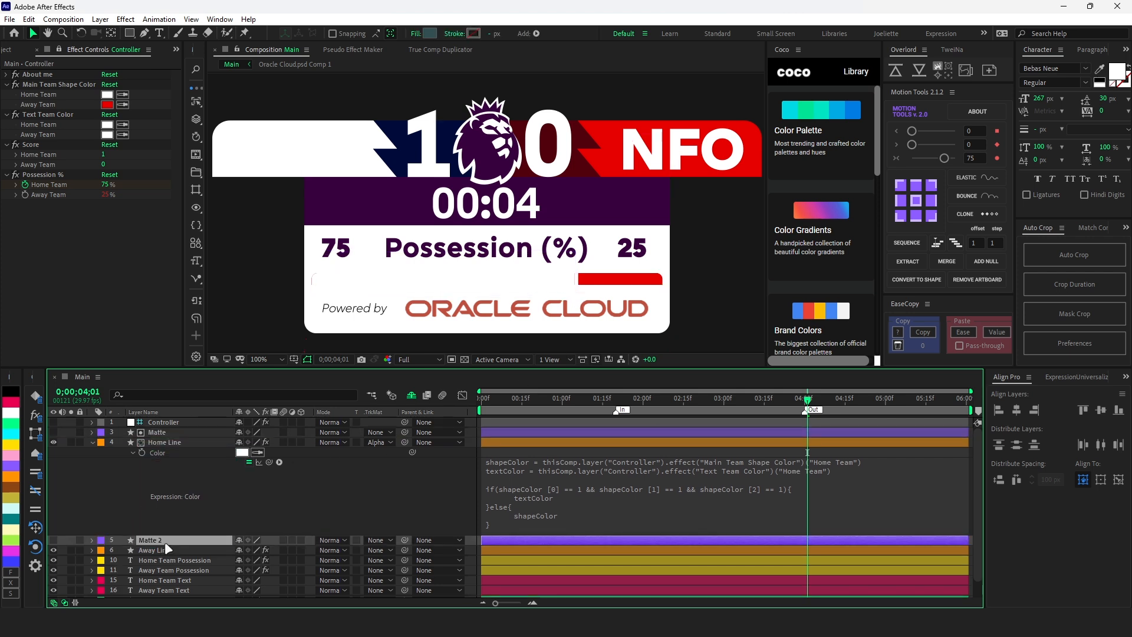
click(155, 550)
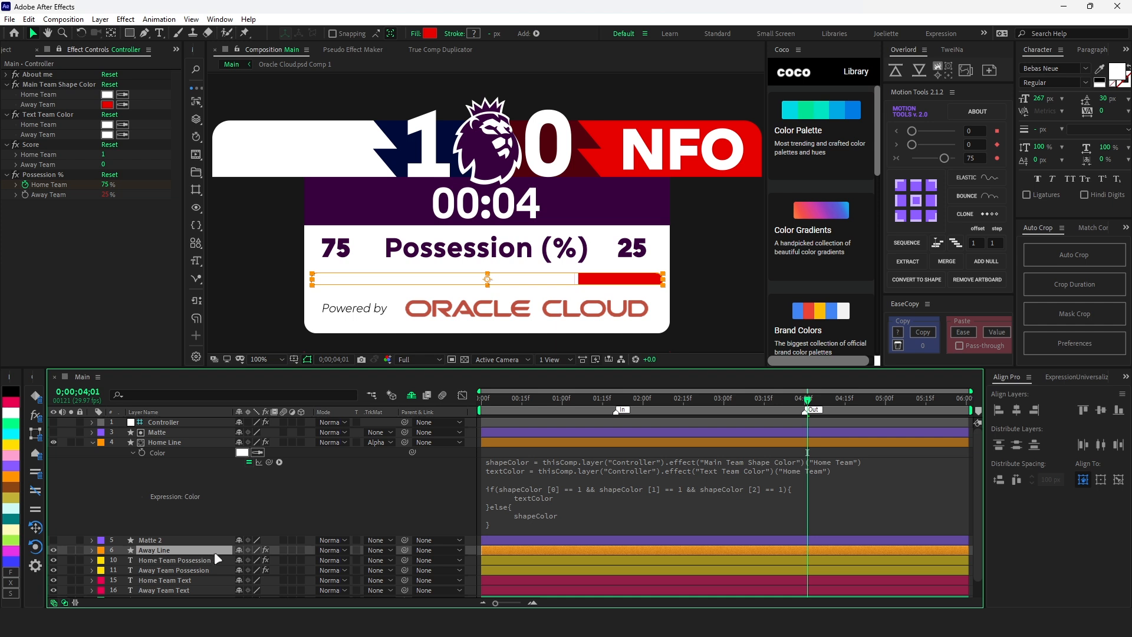
click(376, 550)
click(414, 511)
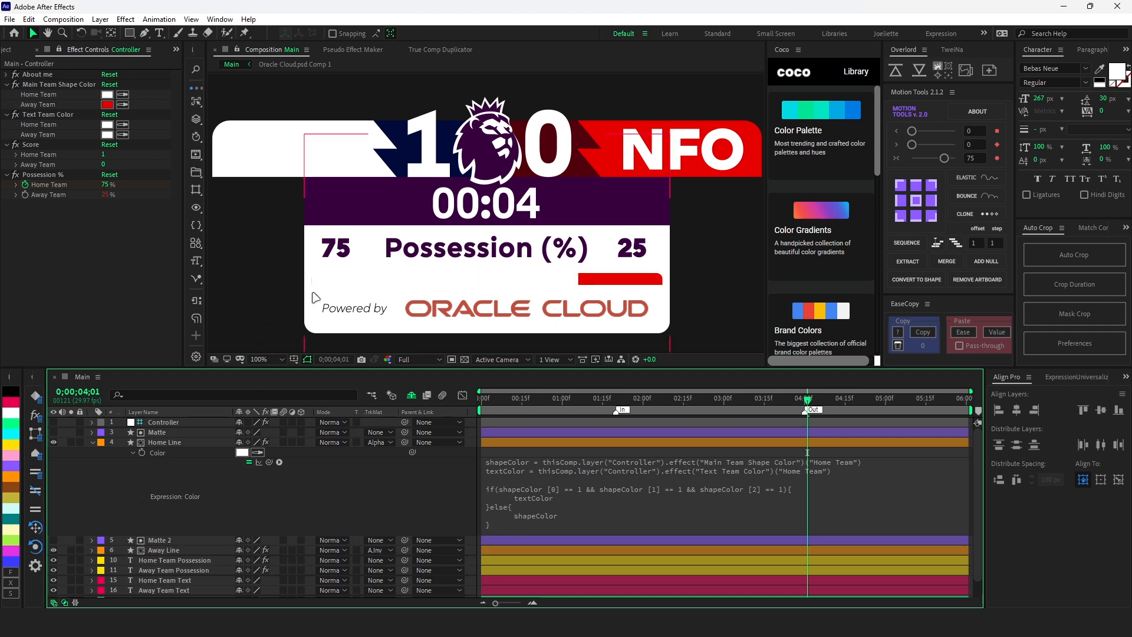
- Set the scale of Rectangle 1 in the Matte 2 layer to 101%, leaving the layer properties collapsed
click(92, 541)
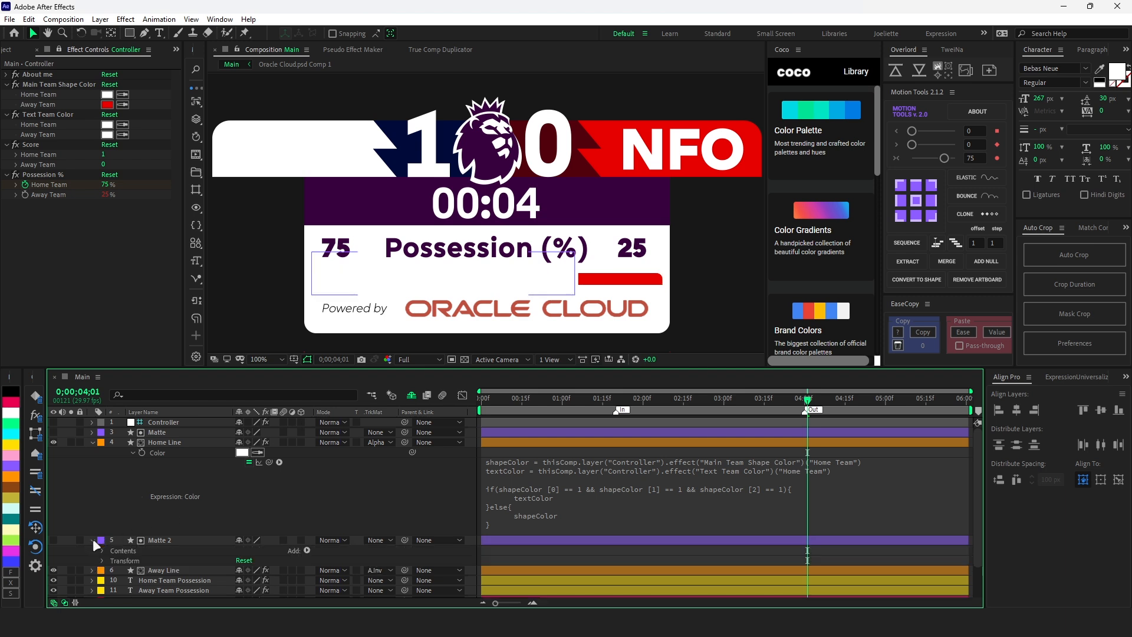
click(101, 551)
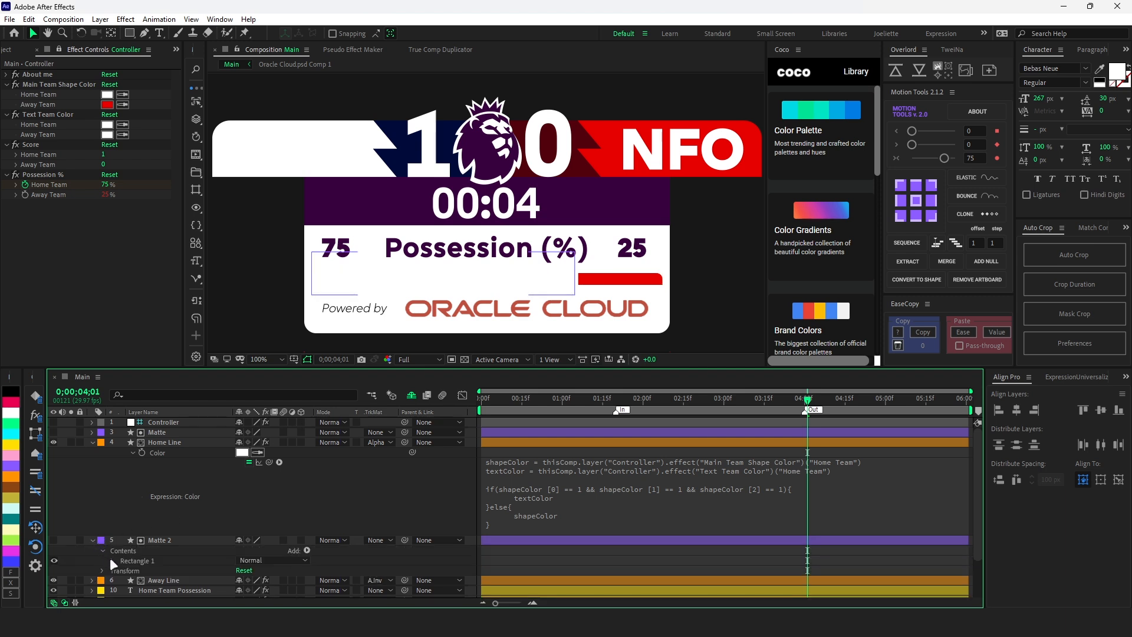
click(110, 557)
scroll(111, 557, down, 2)
click(122, 532)
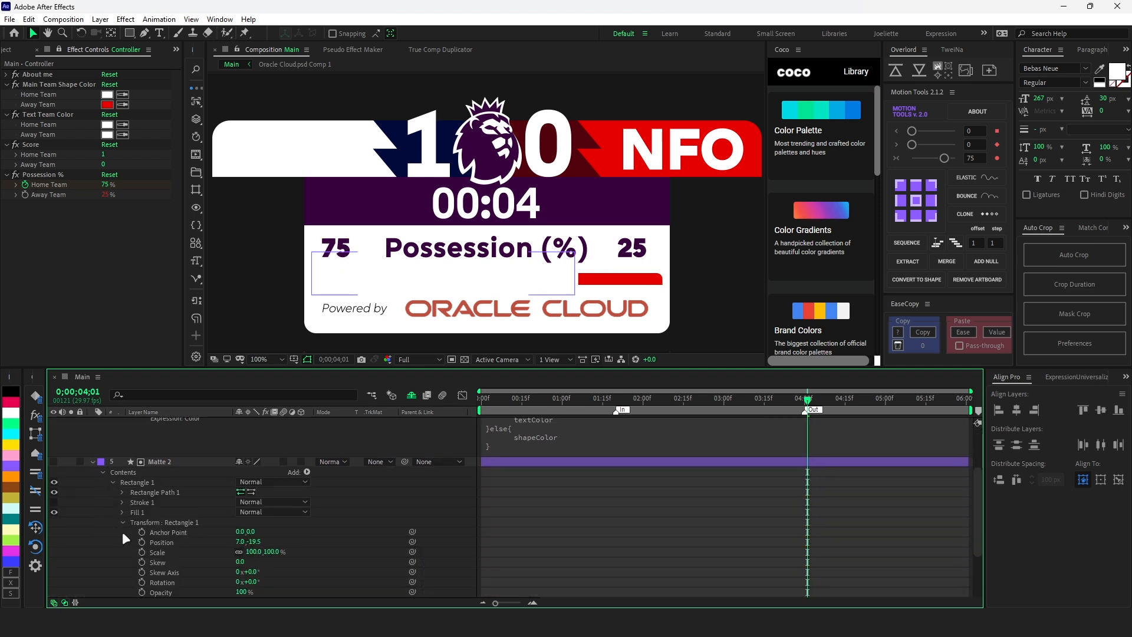
click(160, 550)
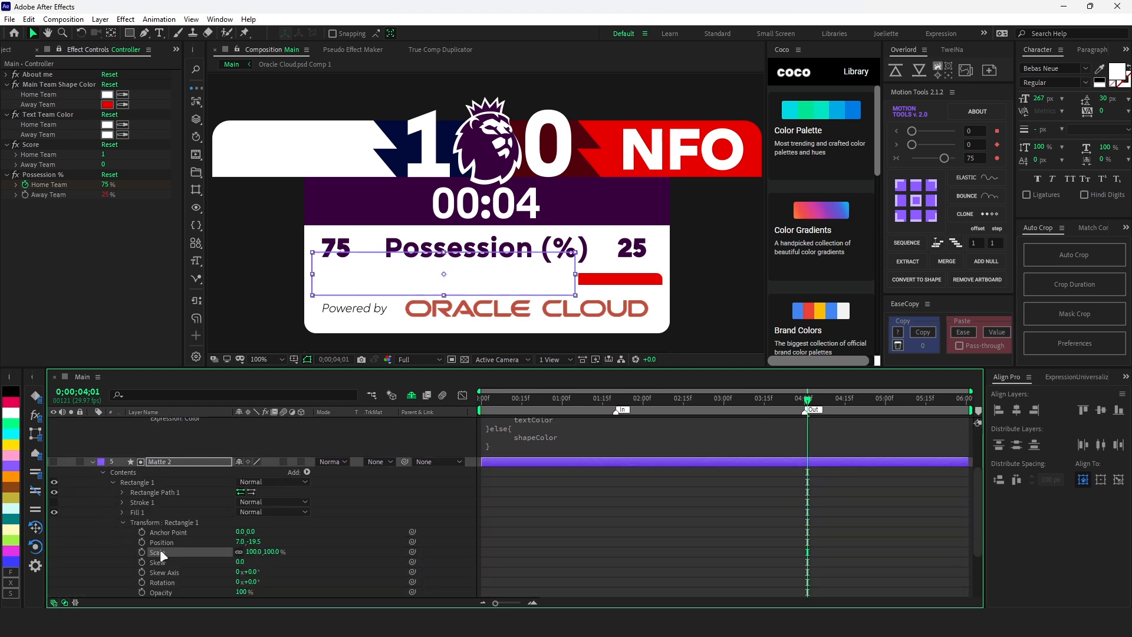
click(254, 552)
key(Up)
click(314, 538)
click(364, 440)
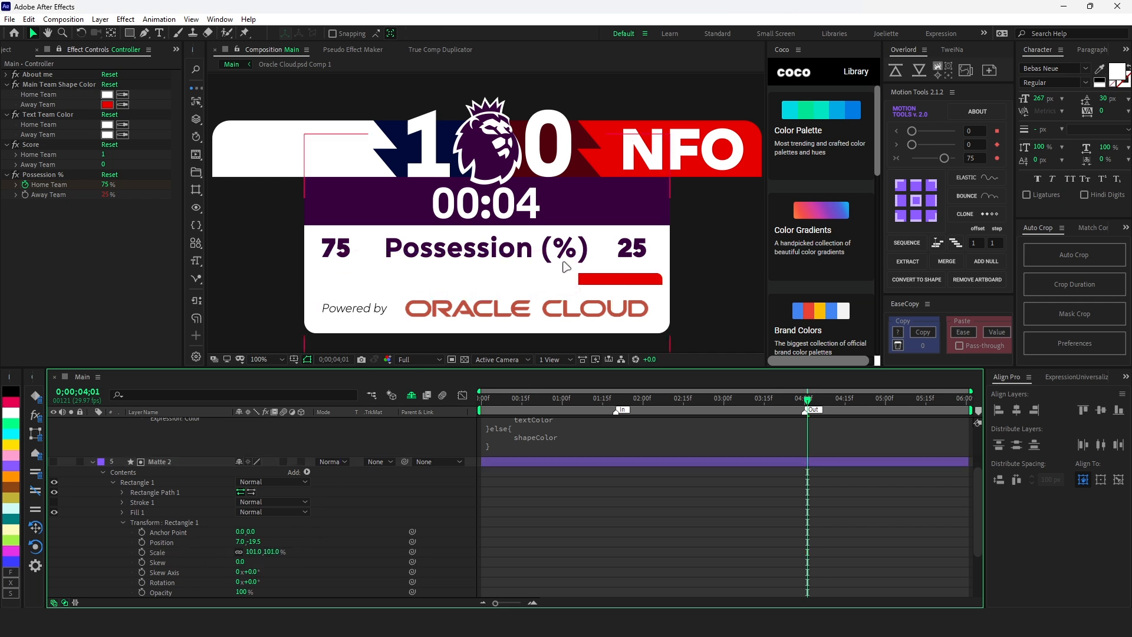
key(u)
- Test black and bright magenta for the Home Team color under Text Team Color, and settle on a darker magenta-purple
click(107, 124)
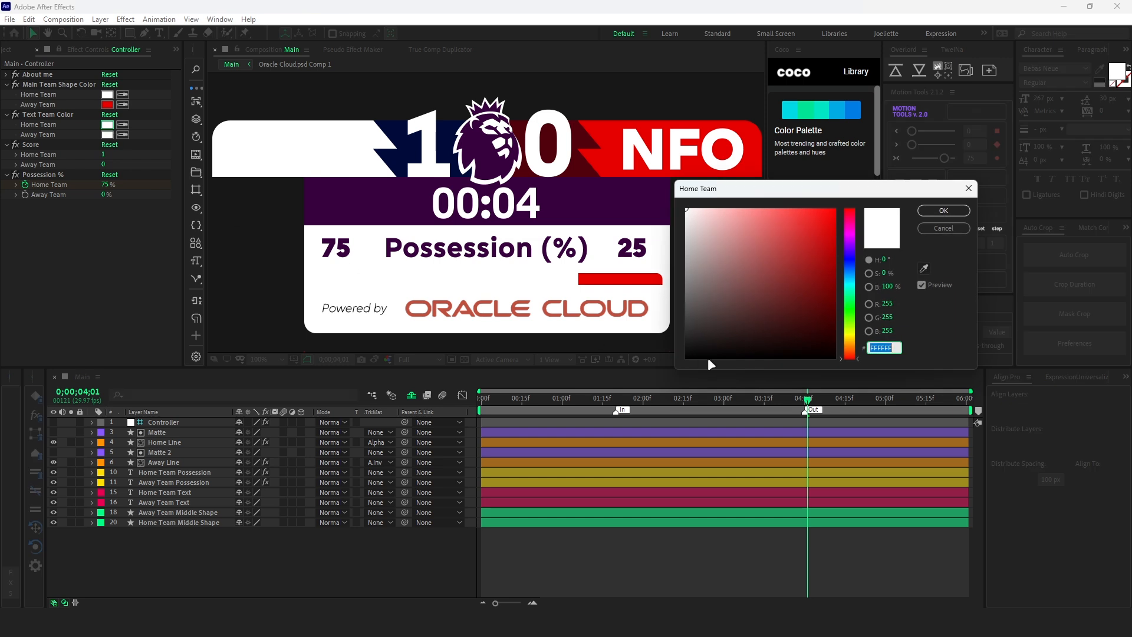
drag(705, 319, 679, 358)
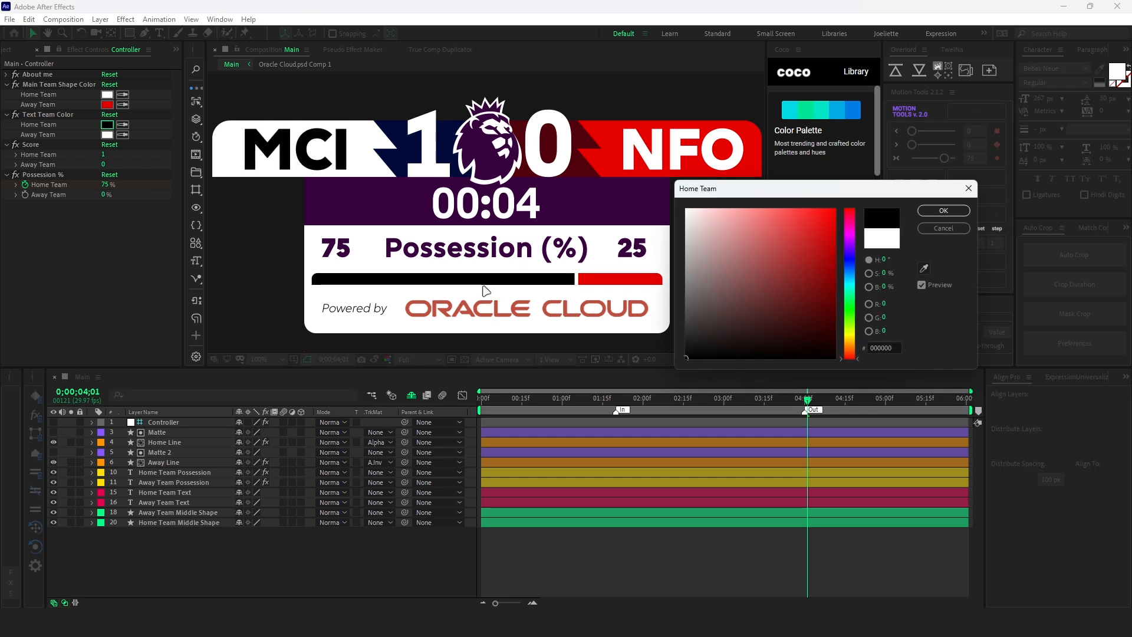
click(850, 238)
click(834, 210)
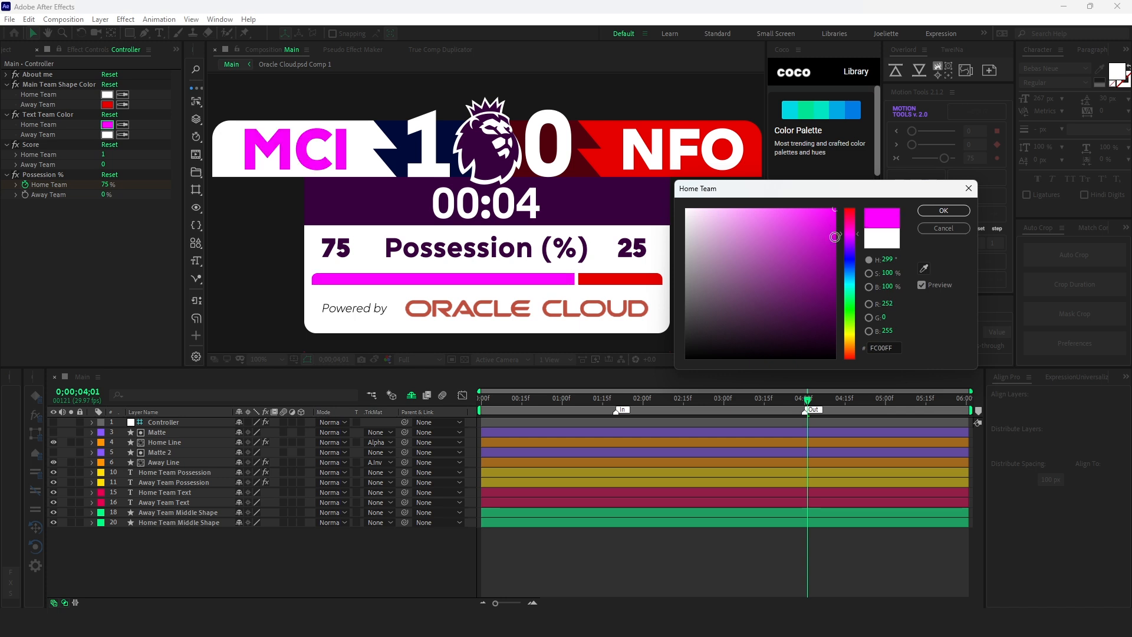
drag(834, 236, 840, 256)
key(Return)
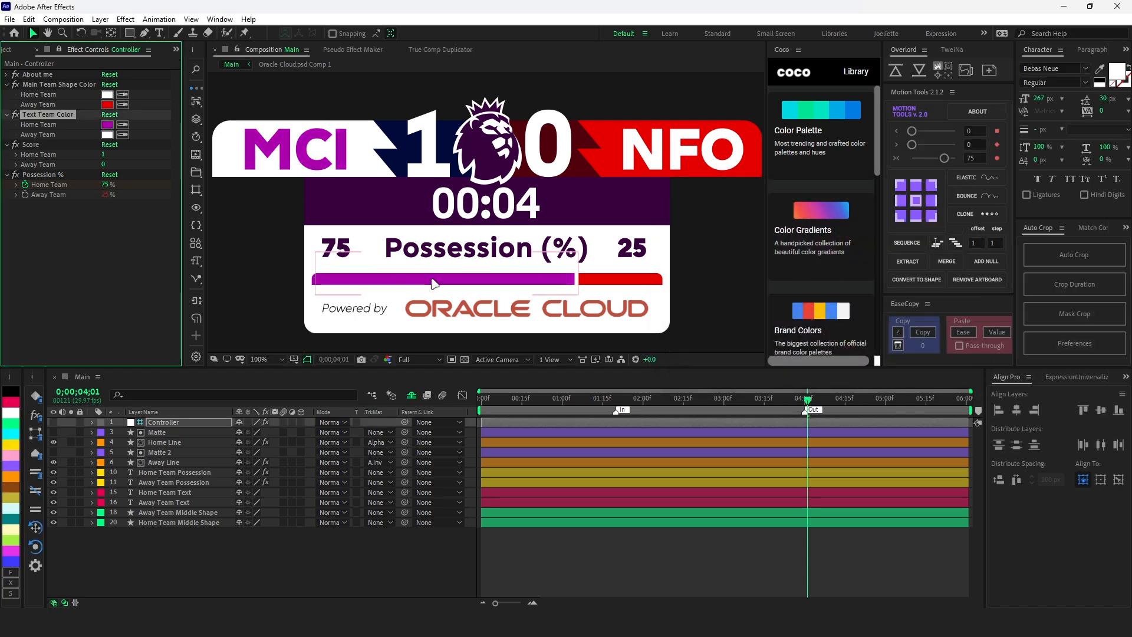
- Test blue 0030FF and yellow EAFF00 as the Home Team main shape color, and restore white FFFFFF
click(108, 95)
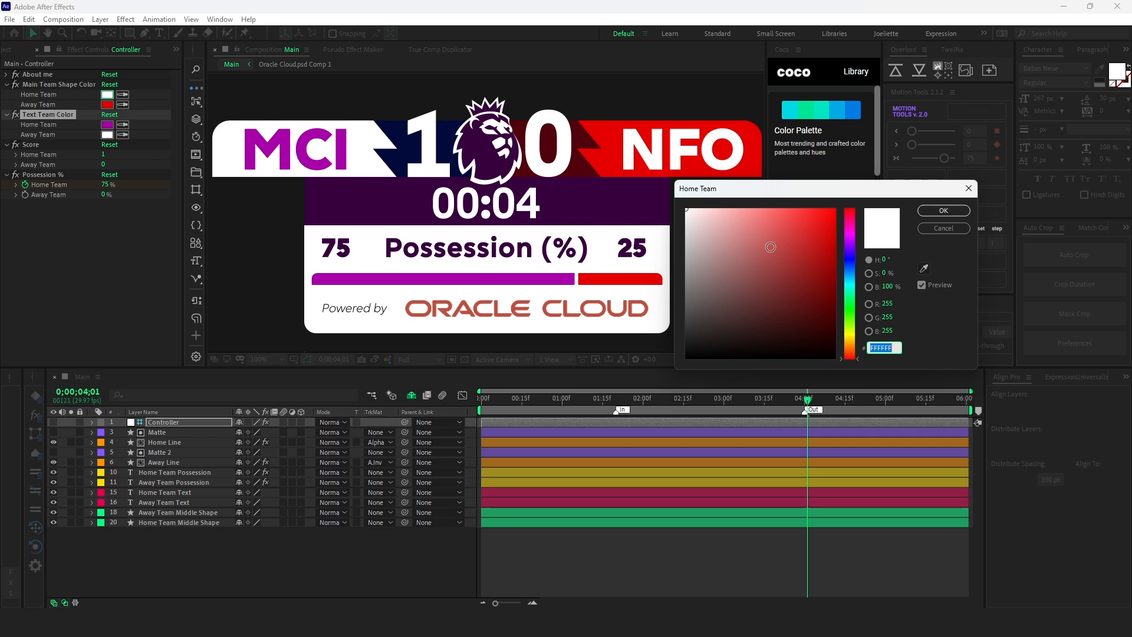
click(849, 262)
click(836, 208)
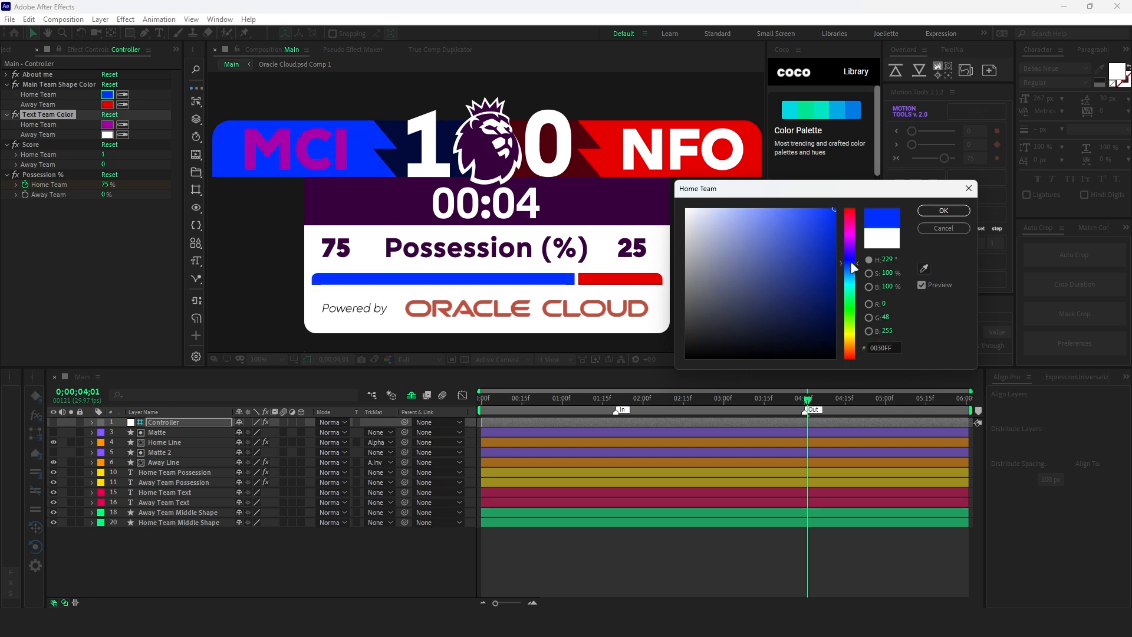
drag(851, 262, 860, 331)
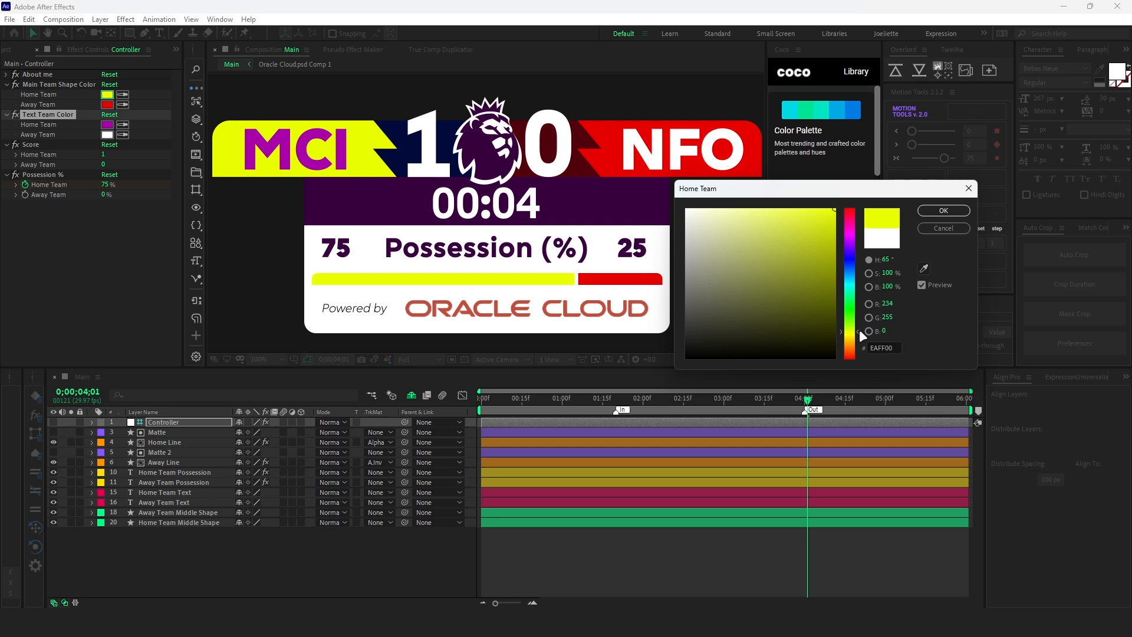
drag(728, 210, 688, 207)
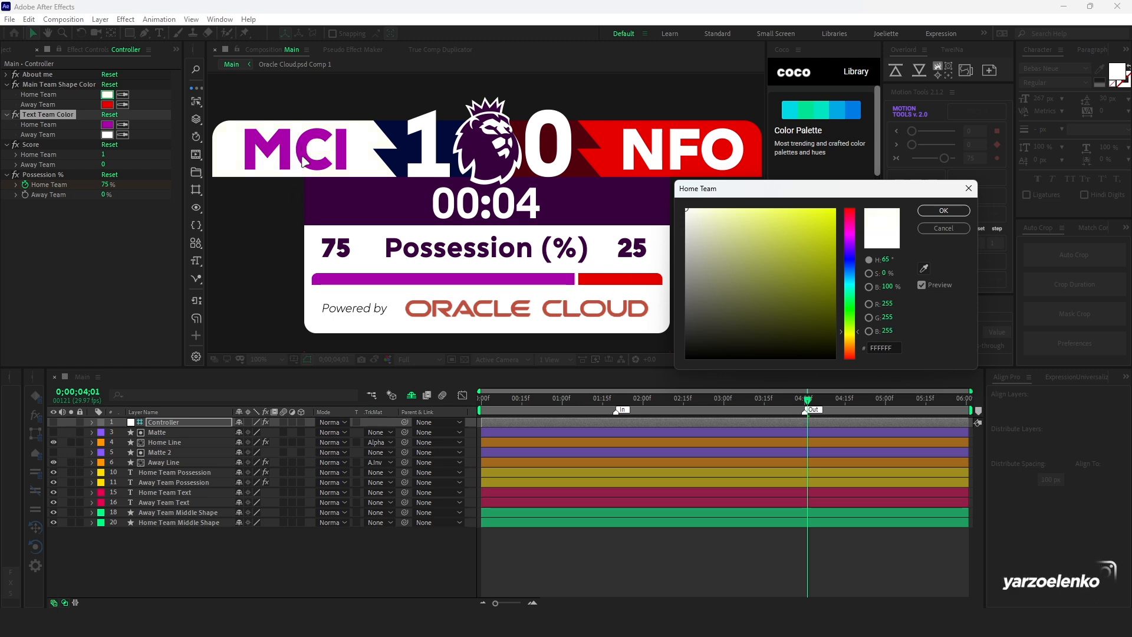
click(943, 211)
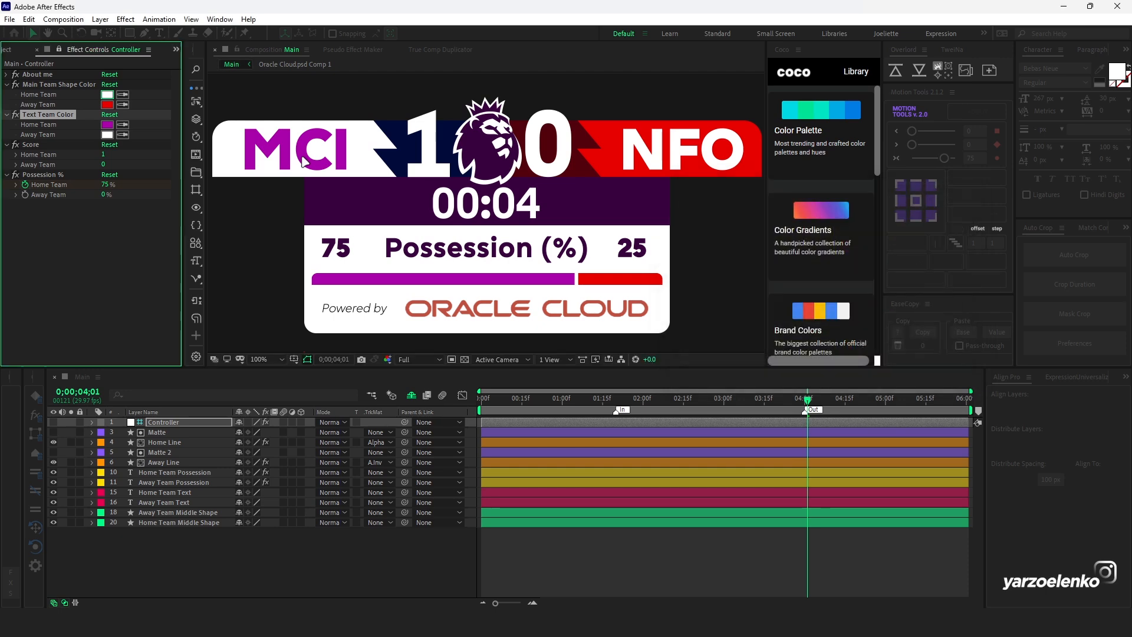
- Copy only the expression from Home Line's Color property and paste it onto the Away Line layer
click(161, 442)
key(e)
key(e)
right_click(157, 452)
click(198, 407)
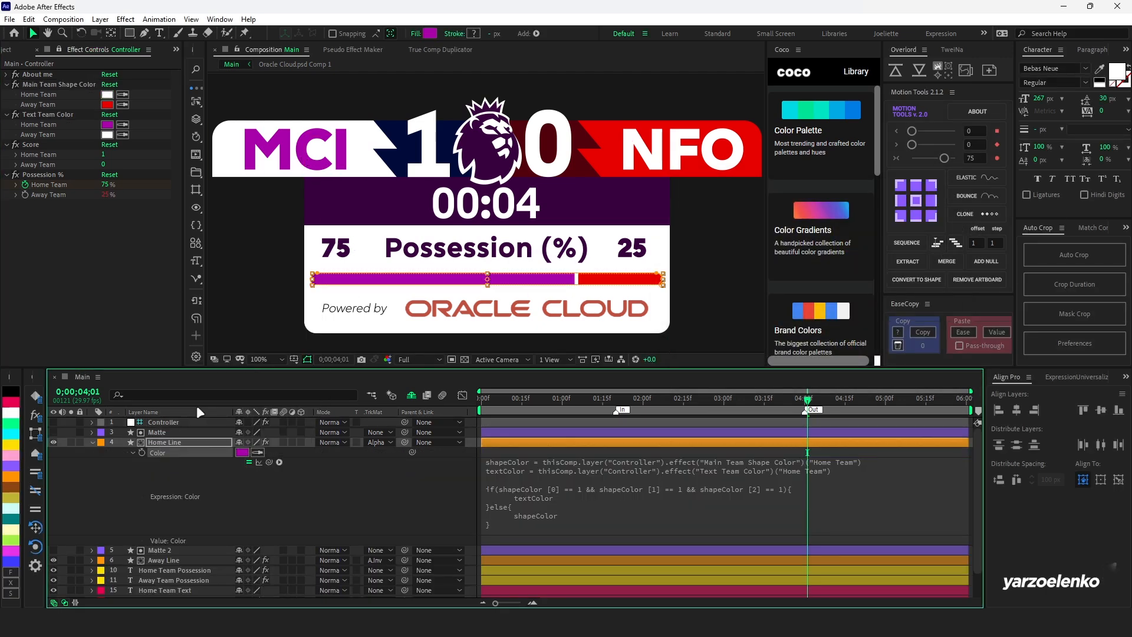
click(93, 442)
click(154, 461)
key(ctrl+v)
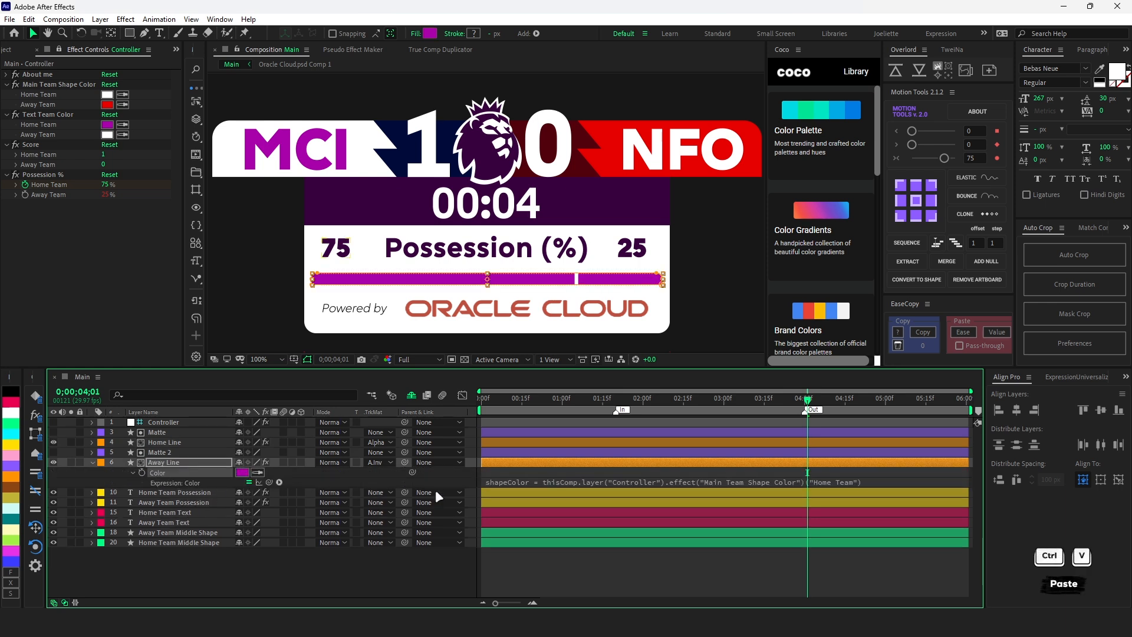
- Change both "Home Team" references in the Away Line Color expression to "Away Team", and collapse the layer's properties
click(530, 484)
double_click(834, 481)
text(Away)
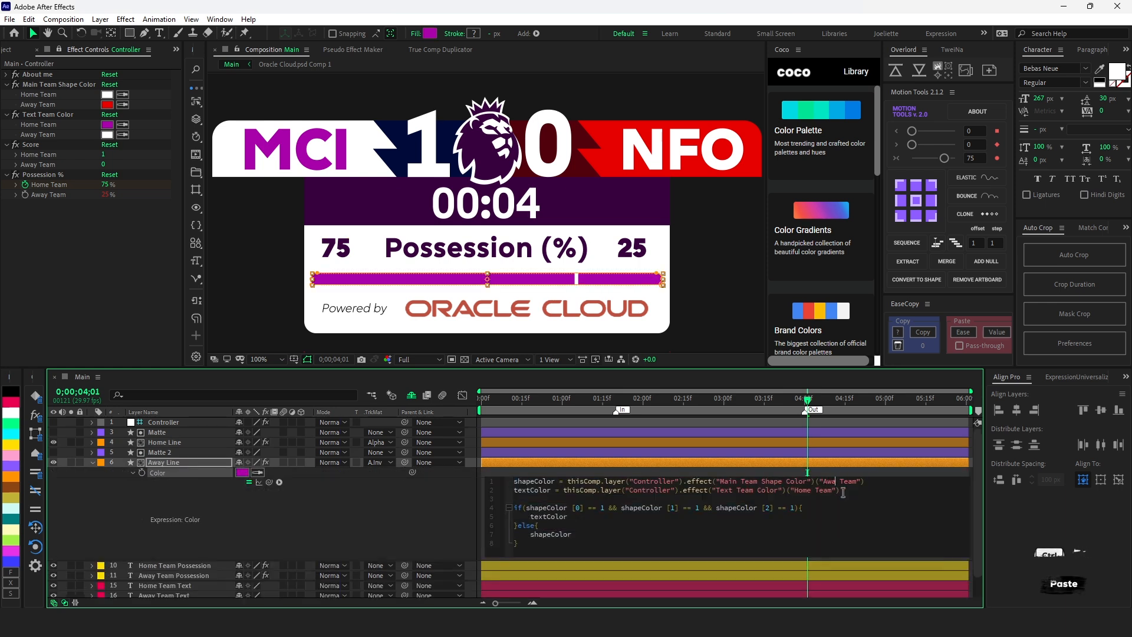
key(Left)
key(ctrl+shift+Left)
text(Away)
key(KP_Enter)
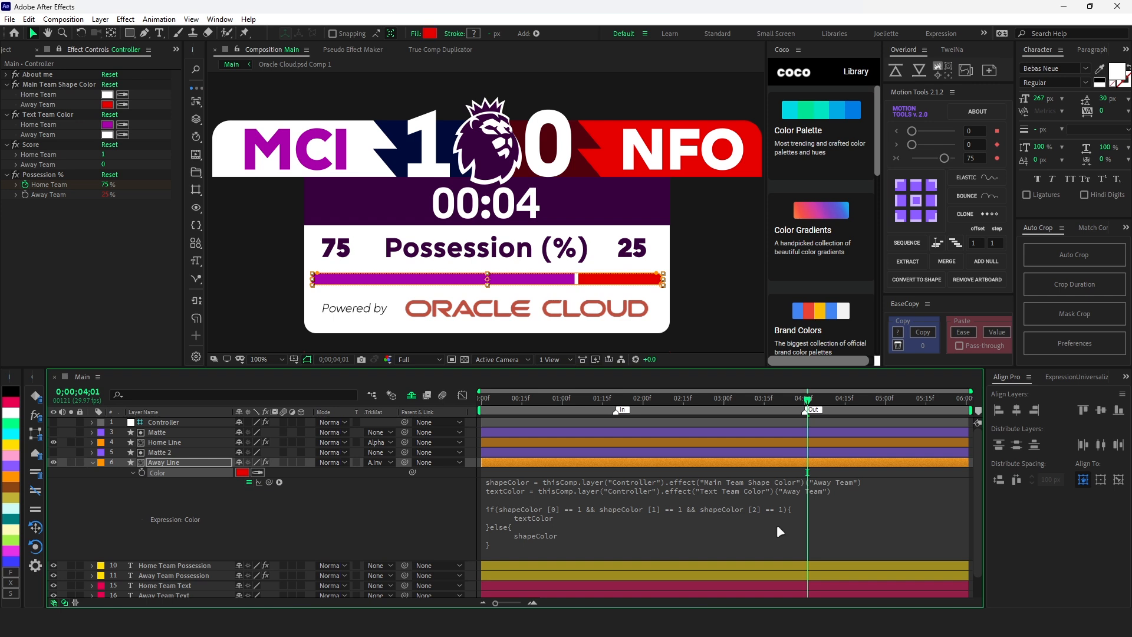
click(401, 516)
key(u)
- Set the Away Team text color to very dark green, and sample the Home Team swatch's white for the Away Team main shape color
click(108, 134)
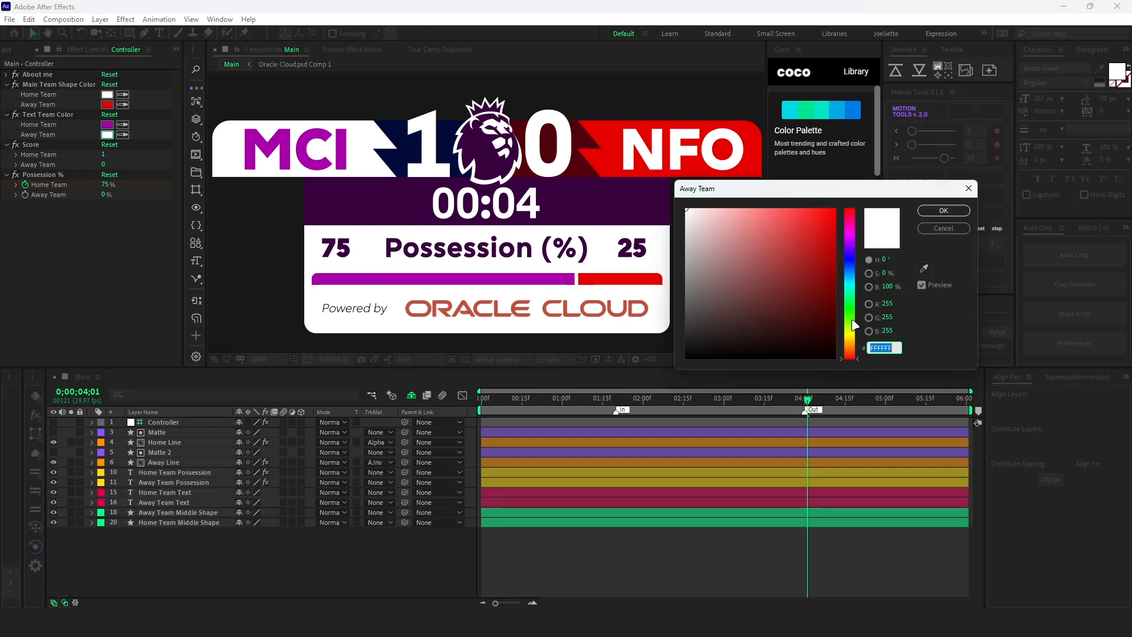
click(851, 306)
click(836, 332)
key(Return)
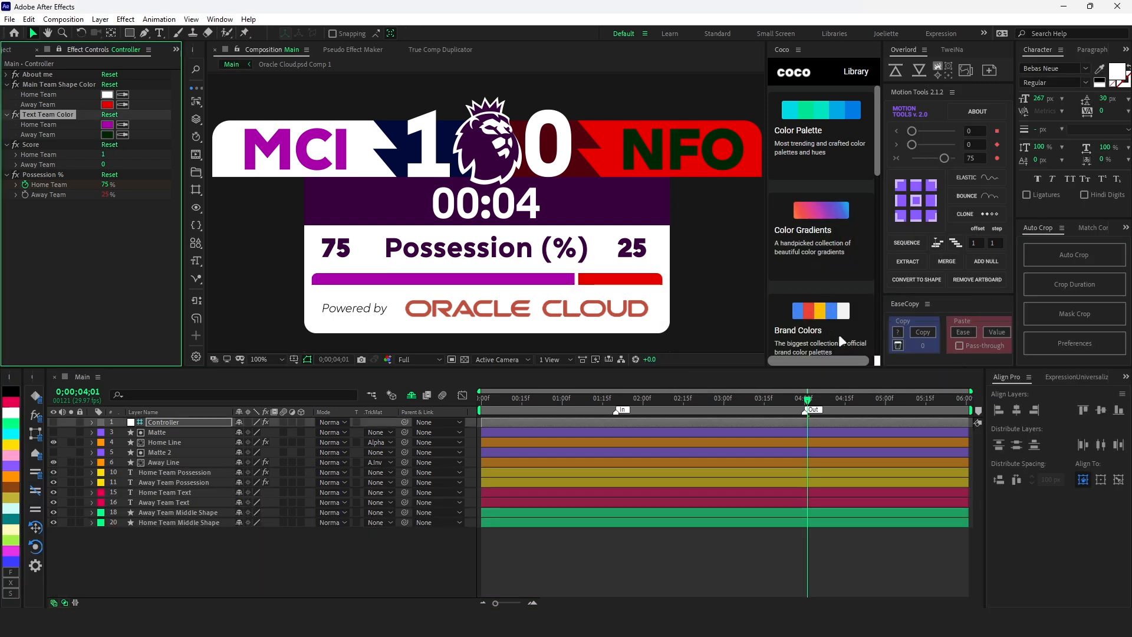
click(122, 104)
click(108, 94)
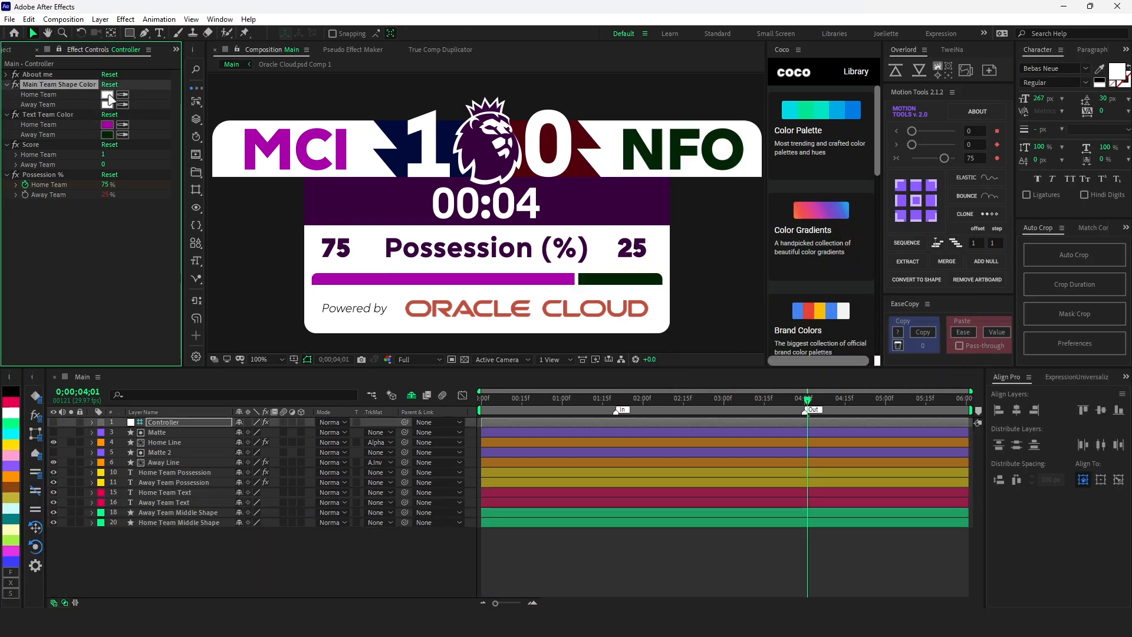